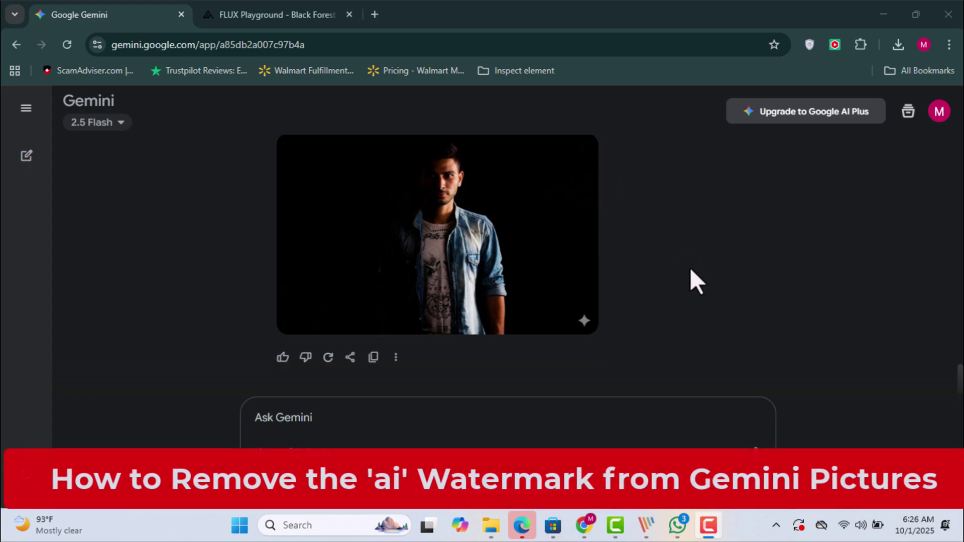
pyautogui.scroll(2, 691, 270)
pyautogui.scroll(3, 692, 270)
pyautogui.scroll(1, 613, 269)
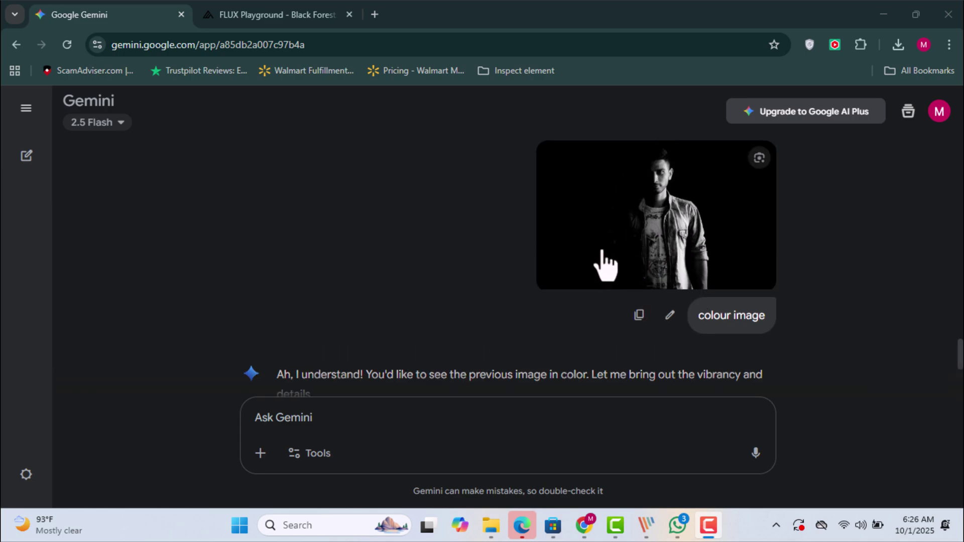
pyautogui.scroll(-1, 606, 264)
pyautogui.scroll(-1, 603, 260)
pyautogui.scroll(-2, 603, 264)
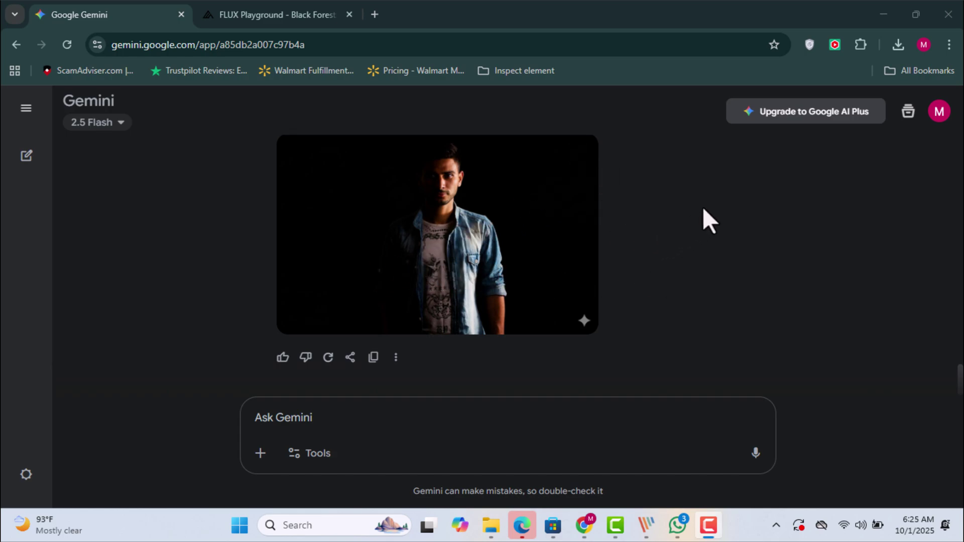
pyautogui.moveTo(503, 286)
pyautogui.scroll(2, 499, 293)
pyautogui.scroll(-2, 500, 288)
# Bring up the downloaded denim-jacket portrait, 1280×800 with the sparkle, in PicPick.
pyautogui.click(645, 528)
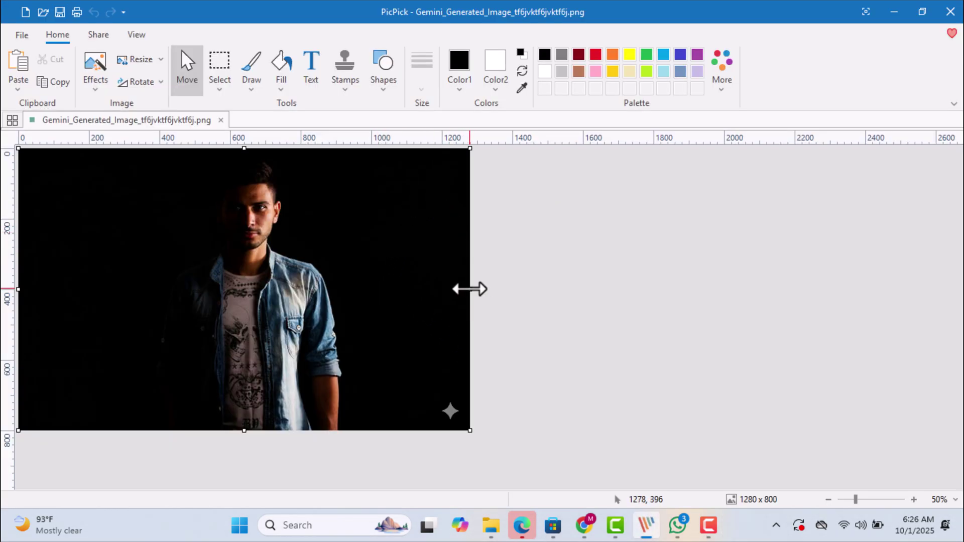
# Crop the portrait to 1178×722 by trimming its right and bottom edges.
pyautogui.moveTo(470, 288); pyautogui.dragTo(435, 314)
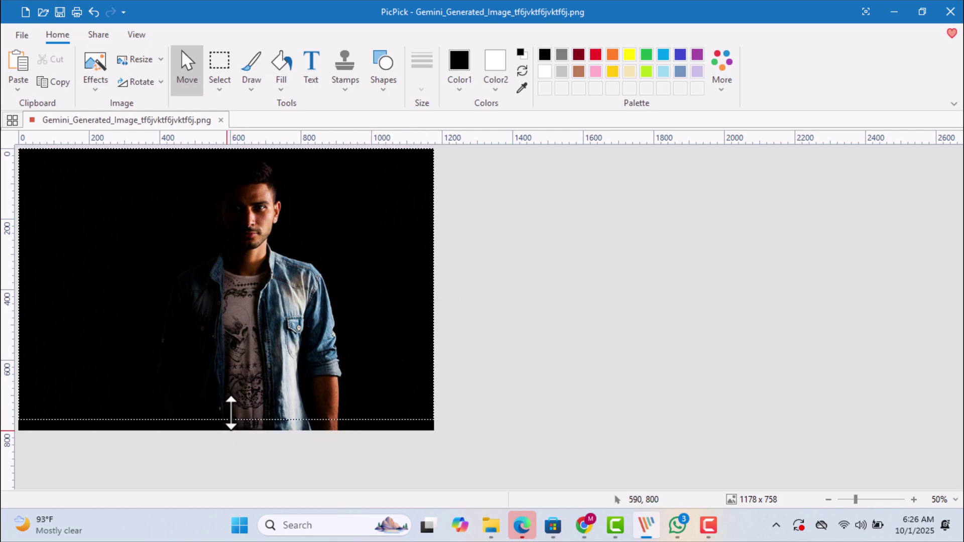
pyautogui.moveTo(226, 435); pyautogui.dragTo(234, 407)
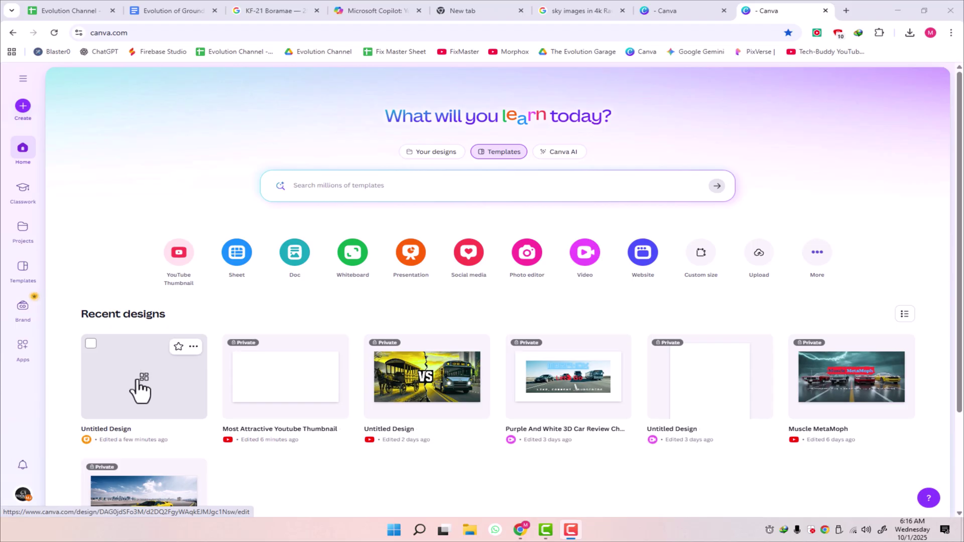
# Brush out the bottom-right sparkle in the presentation design with Canva's Magic Eraser.
pyautogui.click(141, 389)
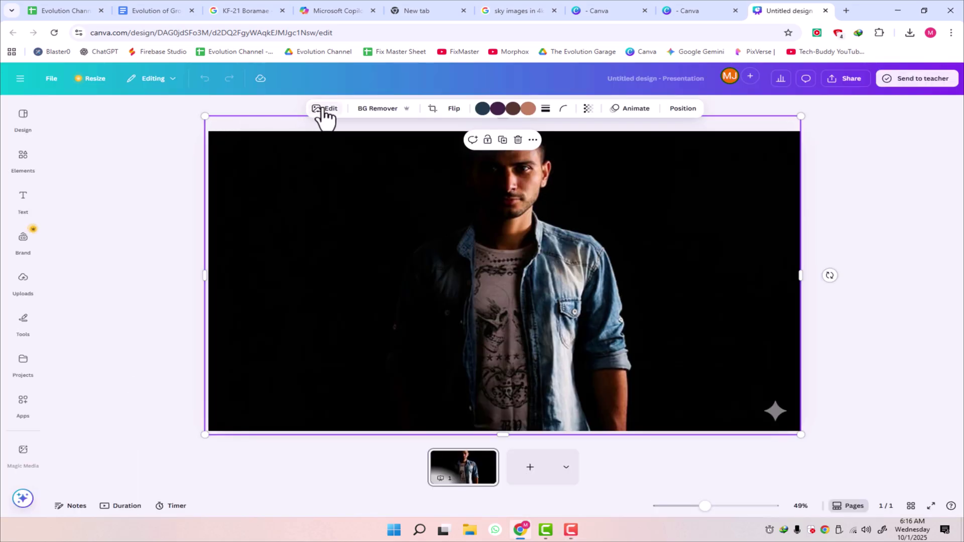
pyautogui.click(323, 110)
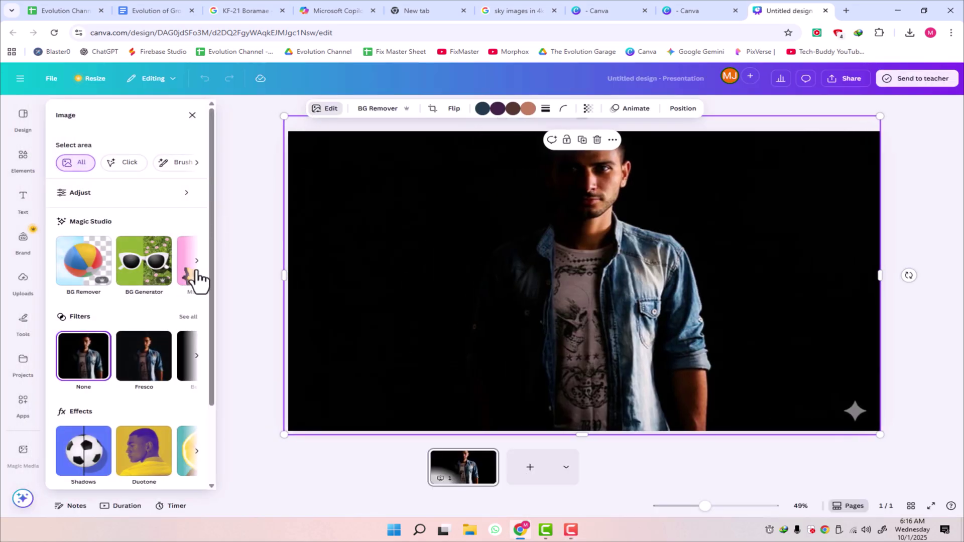
pyautogui.click(196, 261)
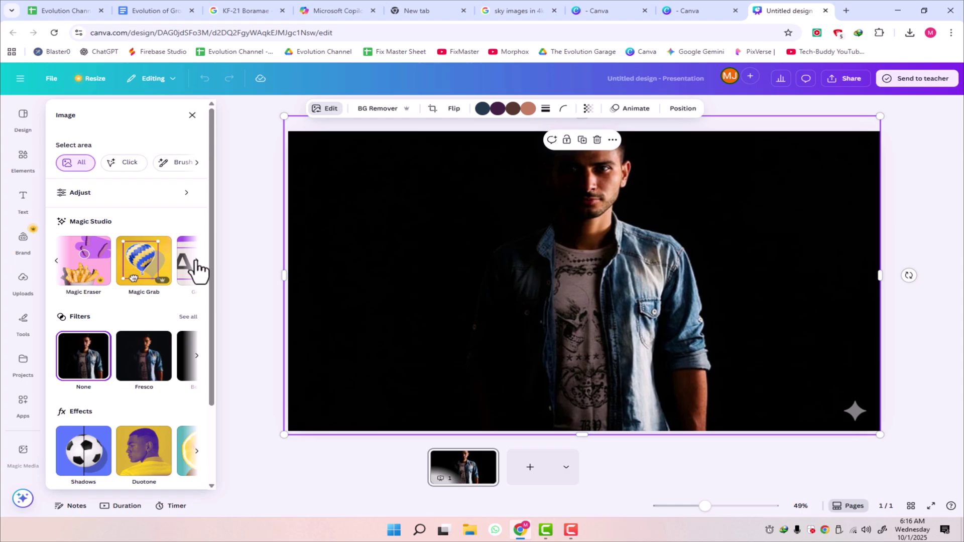
pyautogui.click(84, 262)
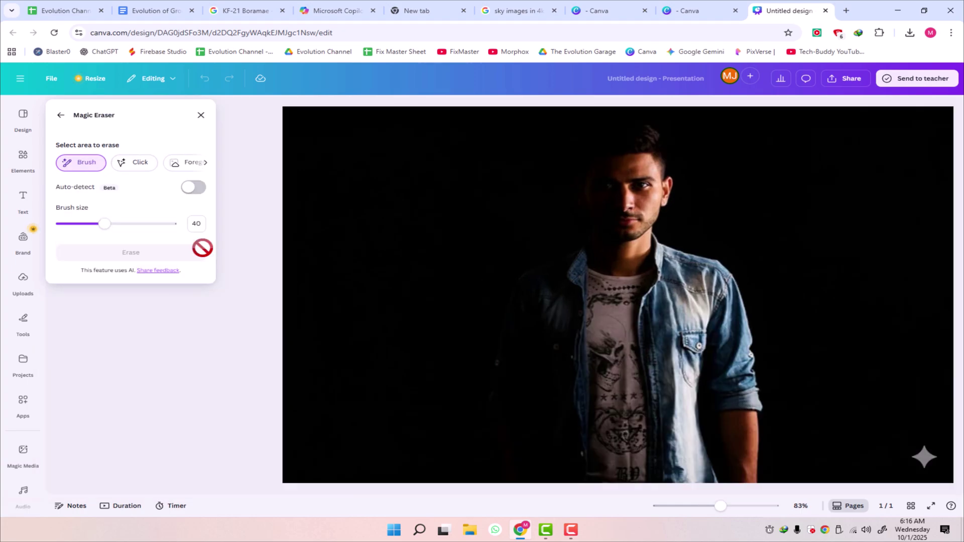
pyautogui.click(933, 449)
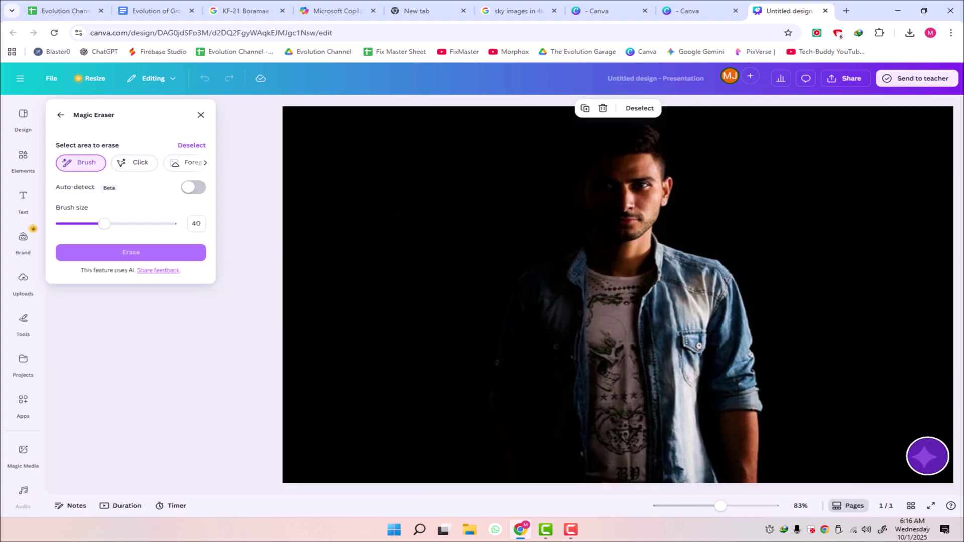
pyautogui.click(132, 255)
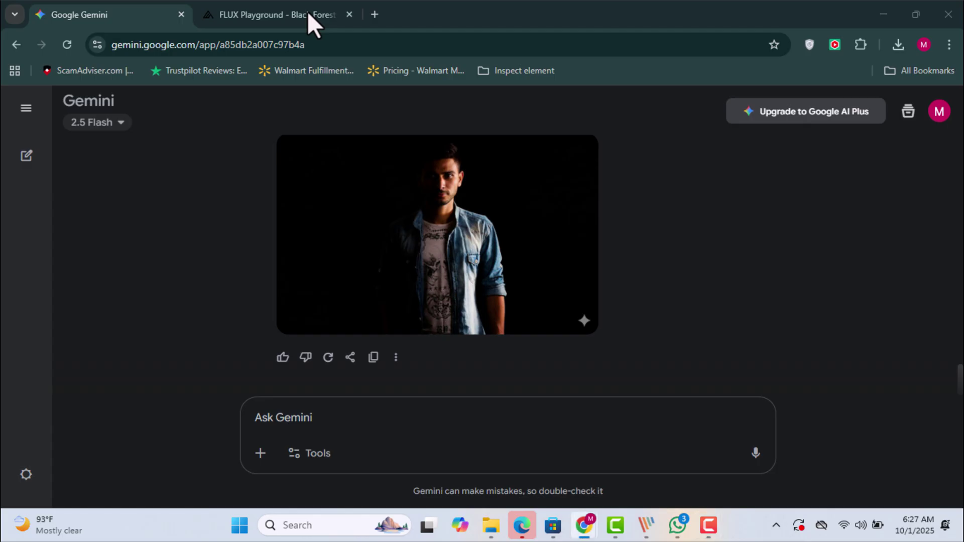
pyautogui.click(307, 11)
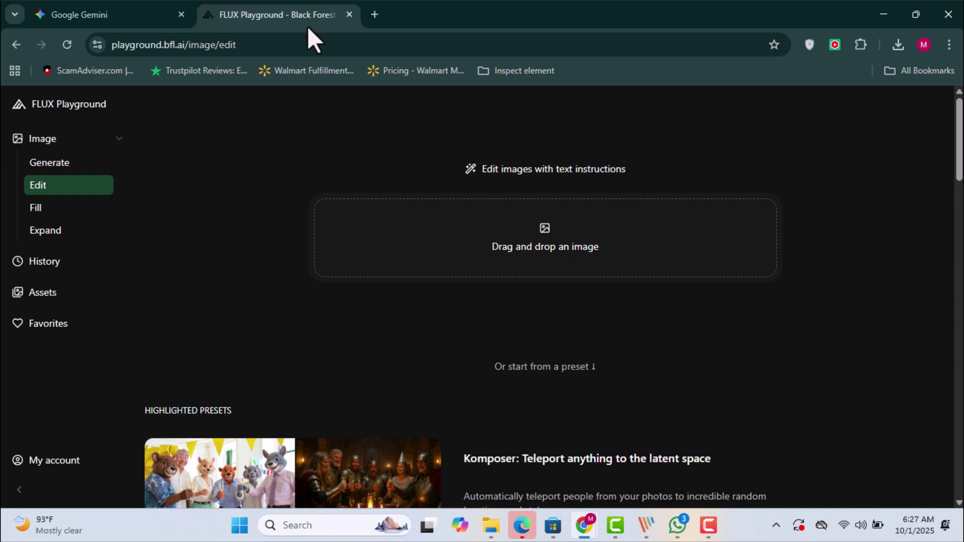
# Upload the Gemini_Generated_Image file into FLUX Playground's image editor.
pyautogui.click(534, 255)
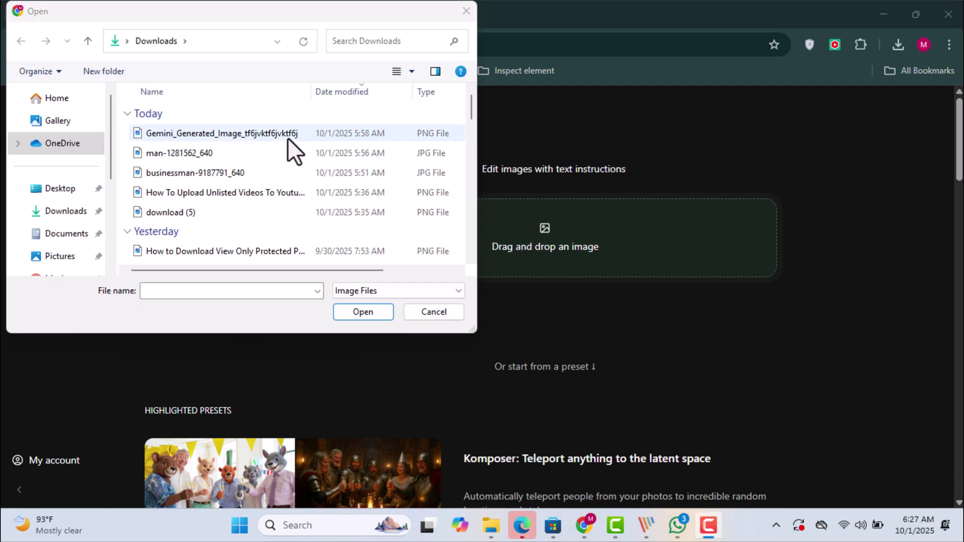
pyautogui.click(287, 136)
pyautogui.click(364, 312)
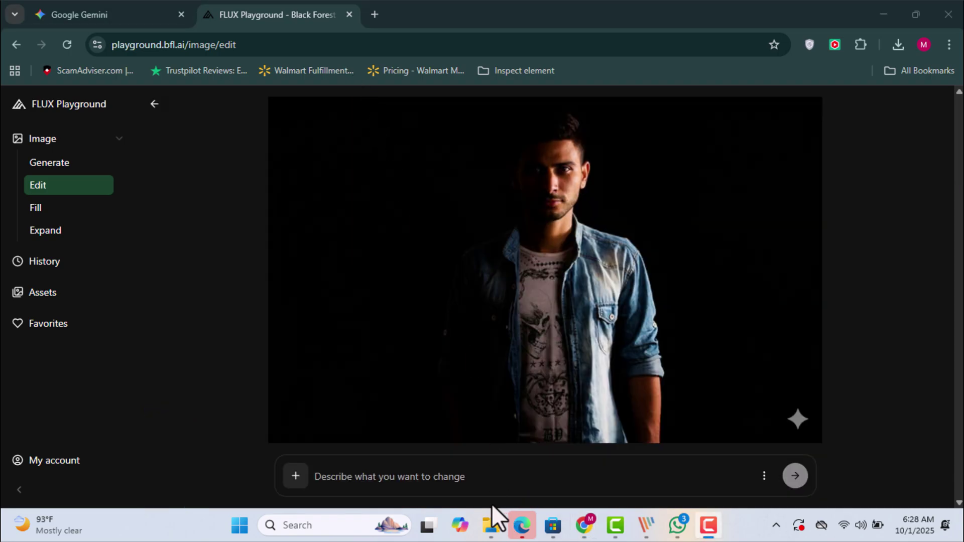
# Submit 'Please remove the watermark overlay' with Batch Size set to 2.
pyautogui.click(493, 481)
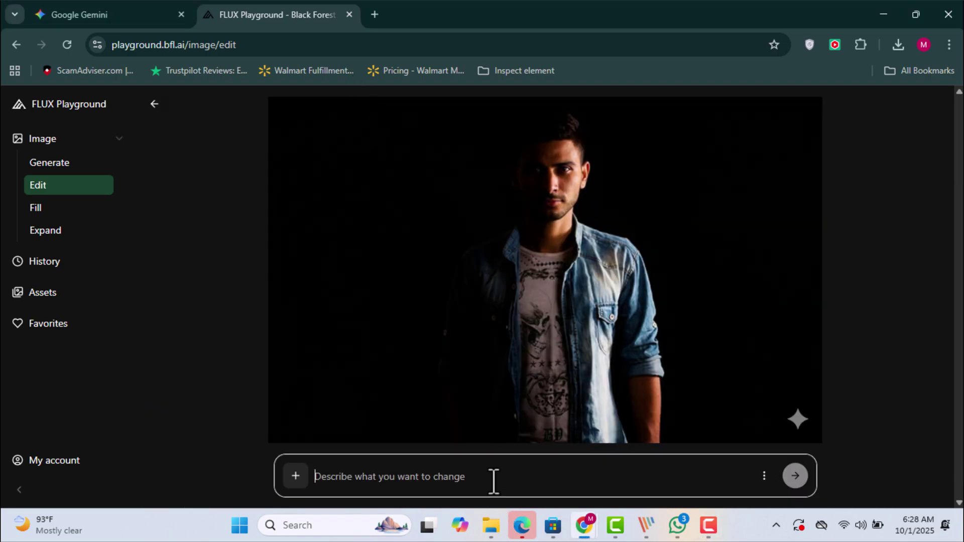
pyautogui.write('Please remove the watermark overlay.')
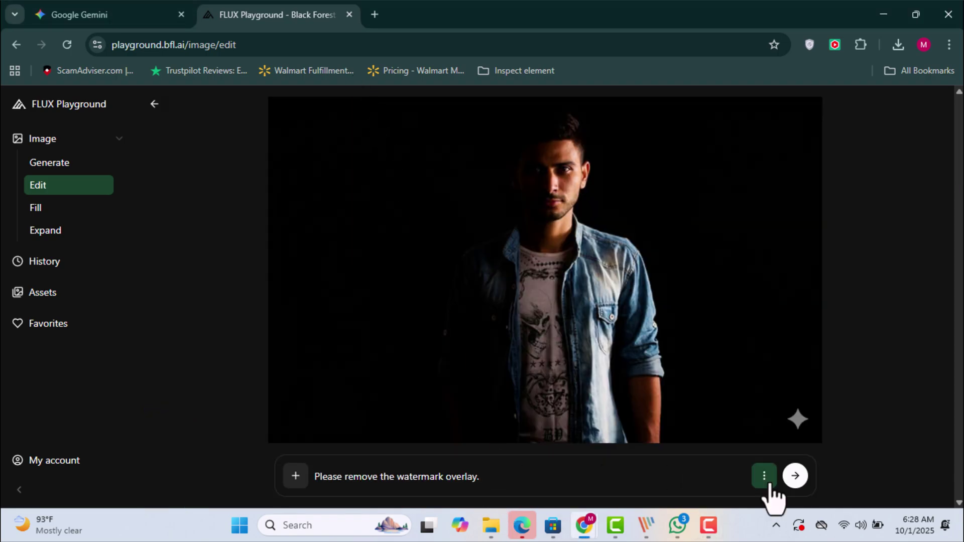
pyautogui.click(765, 476)
pyautogui.click(821, 285)
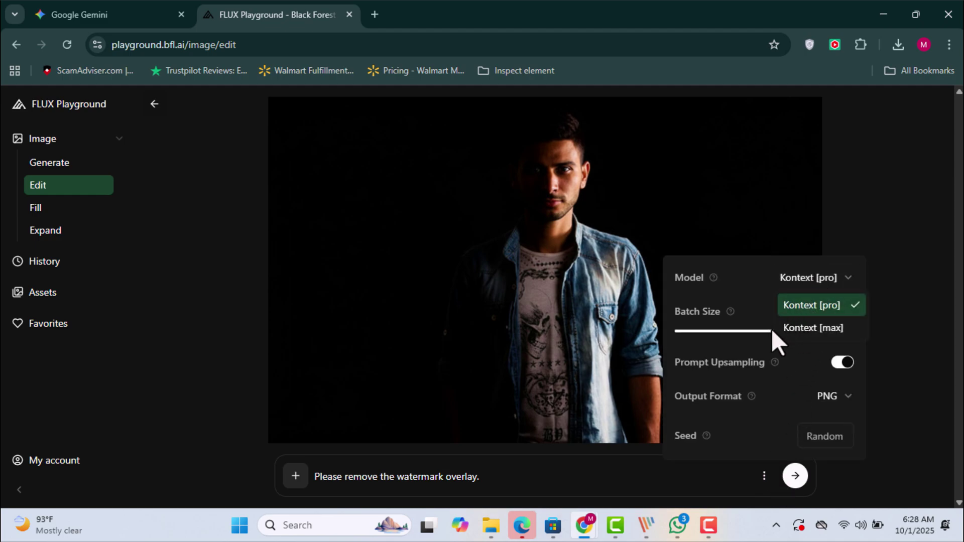
pyautogui.click(755, 339)
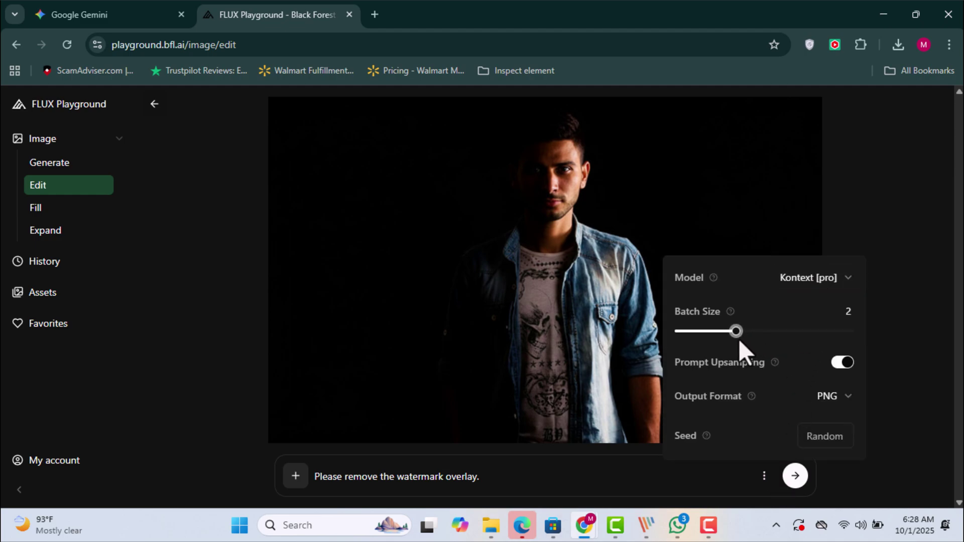
pyautogui.click(615, 310)
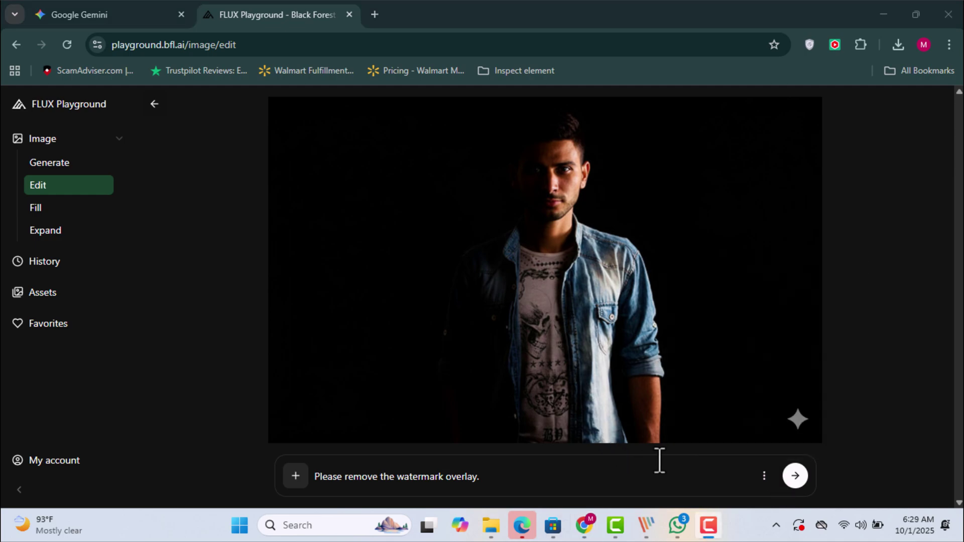
pyautogui.click(796, 477)
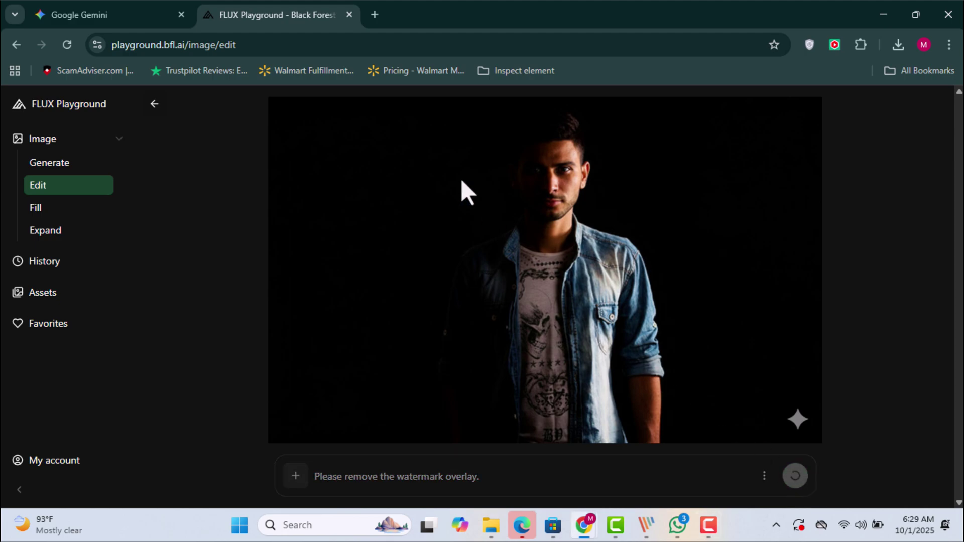